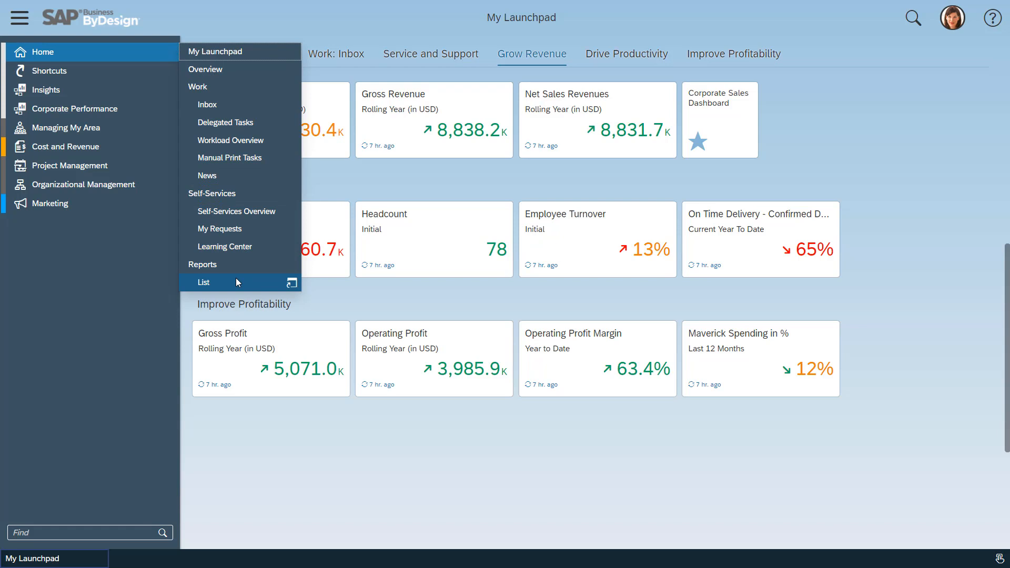
Search the Insights analytical list for "inactive" and open Inactive Customer Analysis (Bookmark) in its data analysis view.
mouse_move(129, 95)
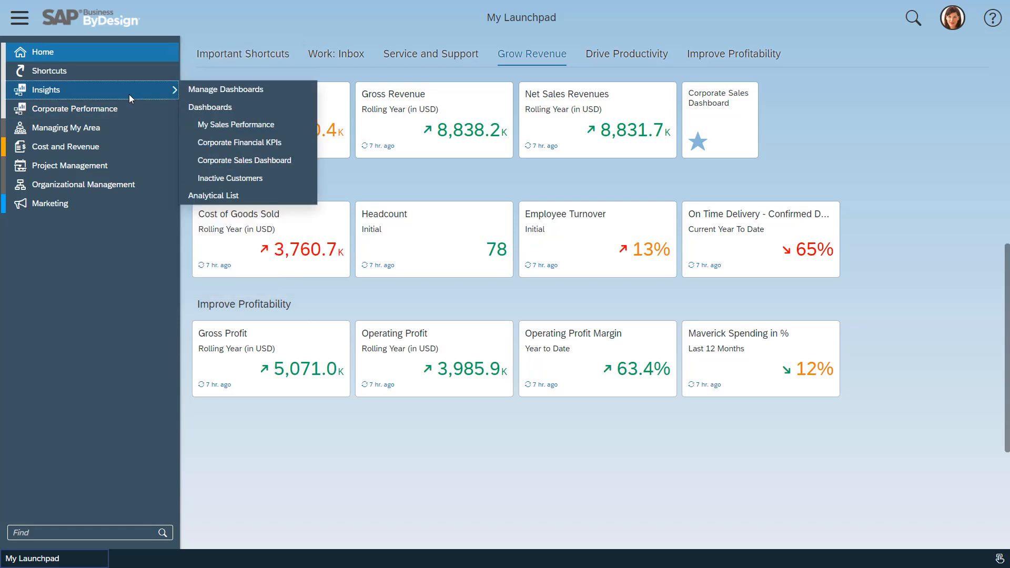
left_click(248, 196)
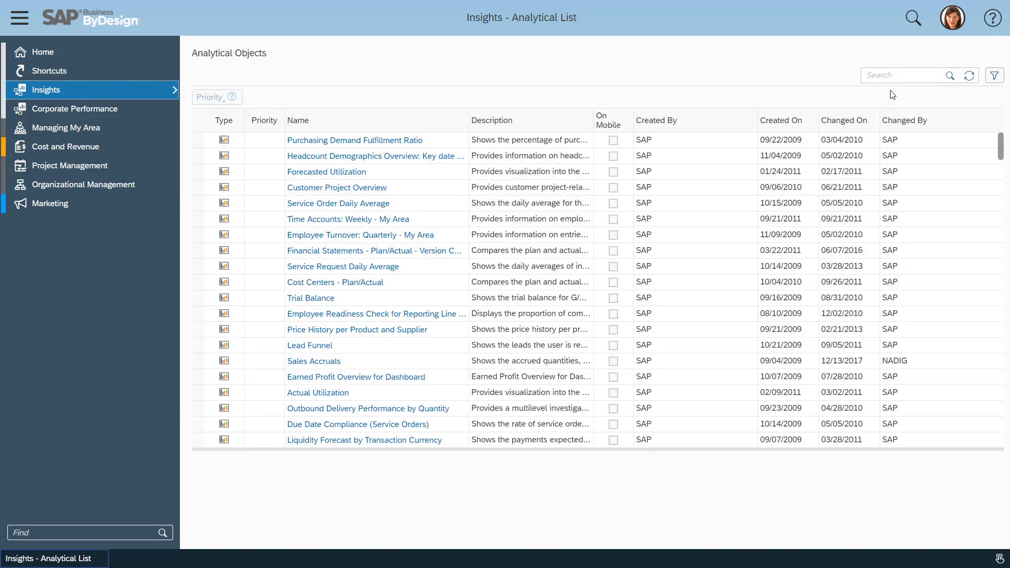
left_click(906, 75)
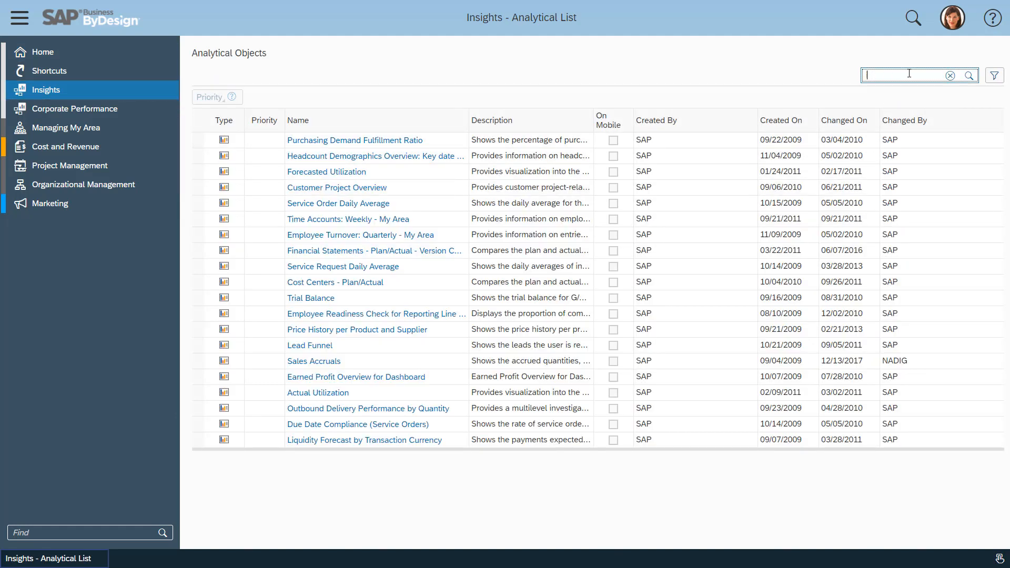
type("inactive")
key("Return")
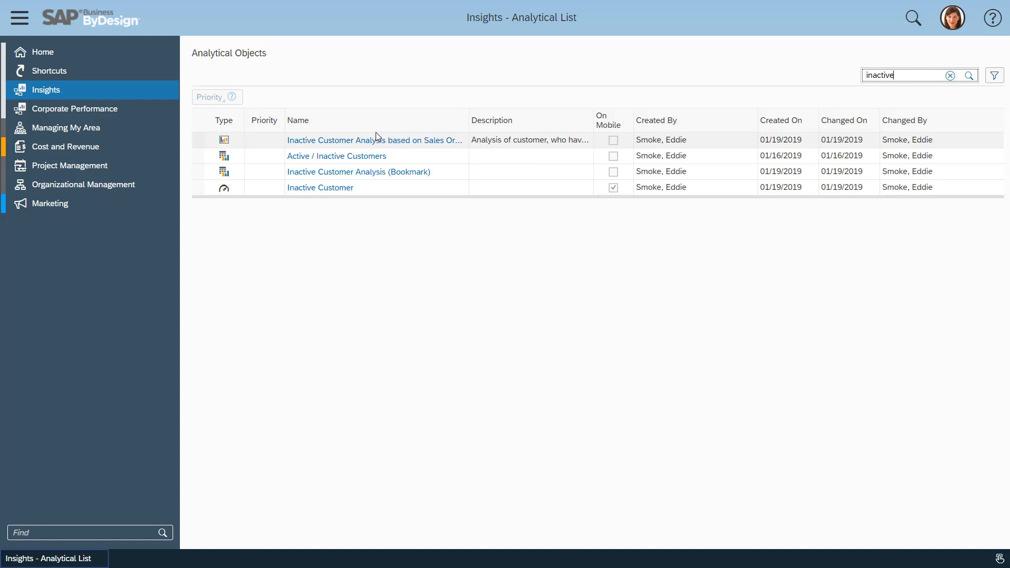
left_click(372, 173)
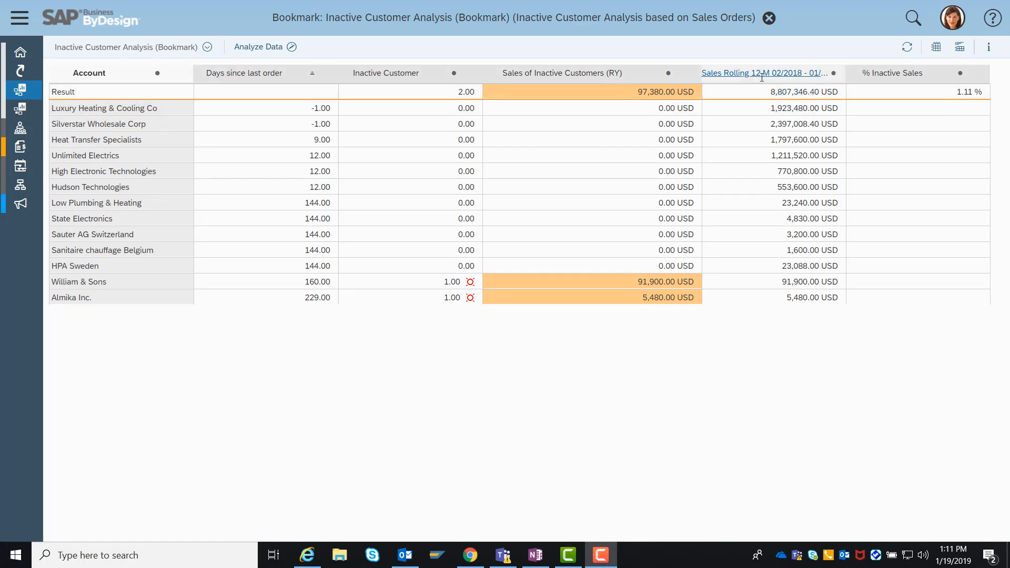
left_click(258, 47)
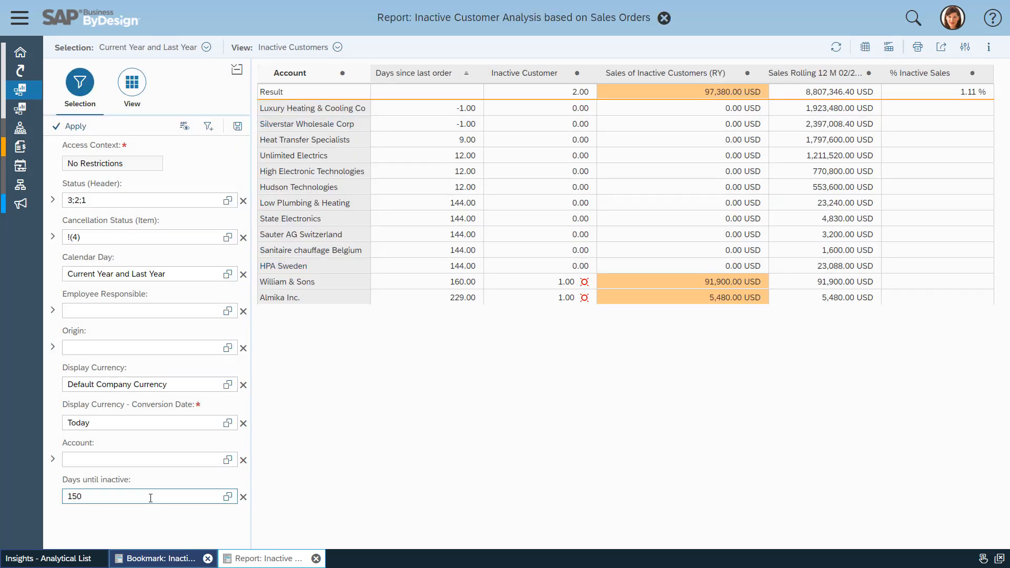
Set the report's Days until inactive selection to 100 and apply it.
left_click(127, 502)
key("BackSpace")
key("BackSpace")
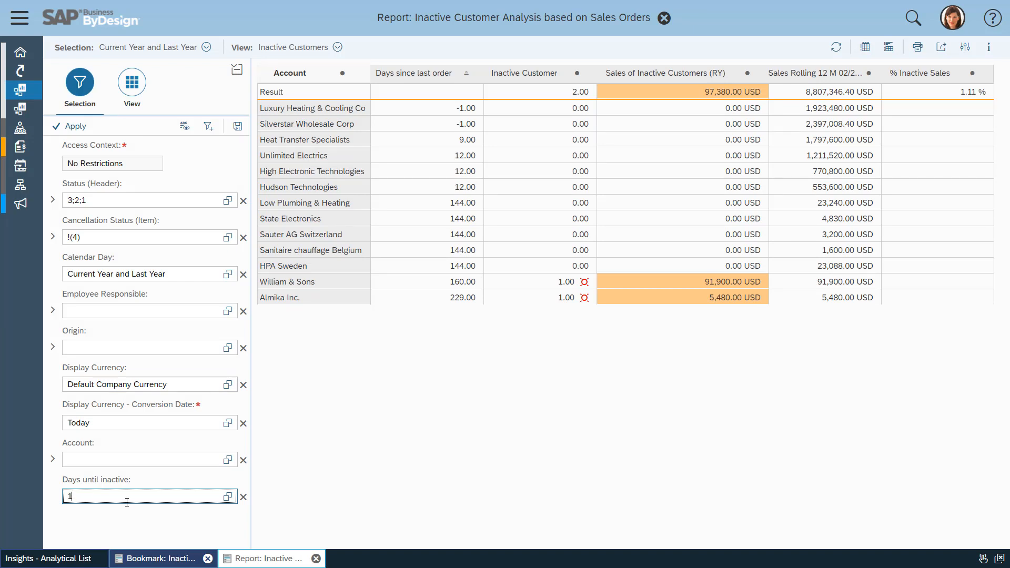
type("00")
key("Return")
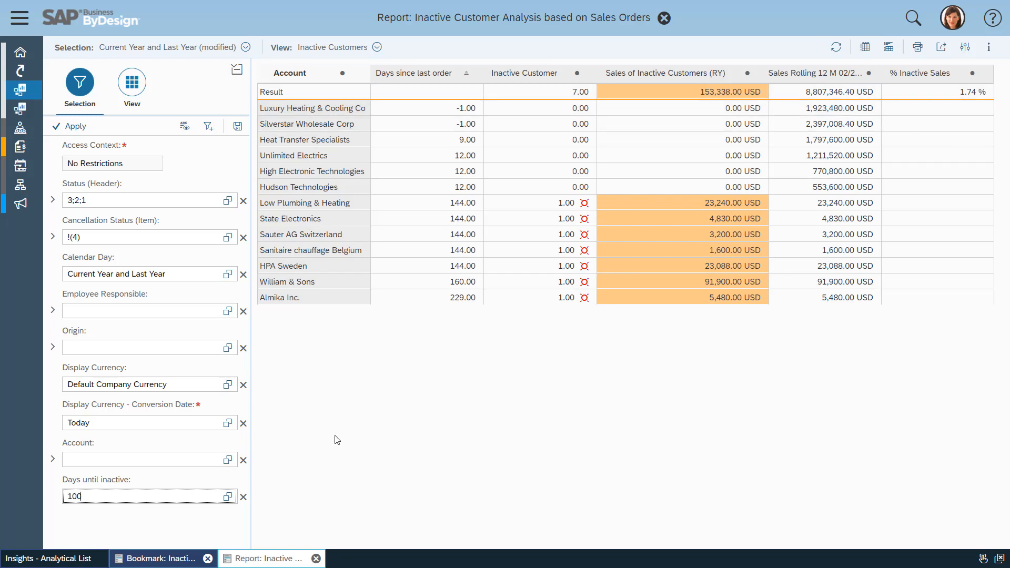
Set Days until inactive to 10 and rerun the report.
left_click(109, 495)
key("BackSpace")
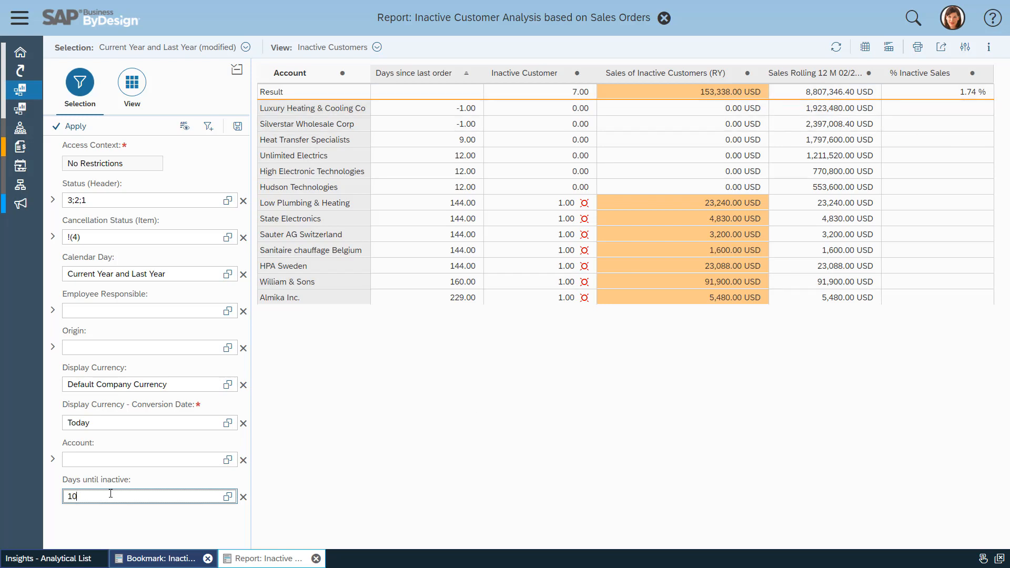
key("Return")
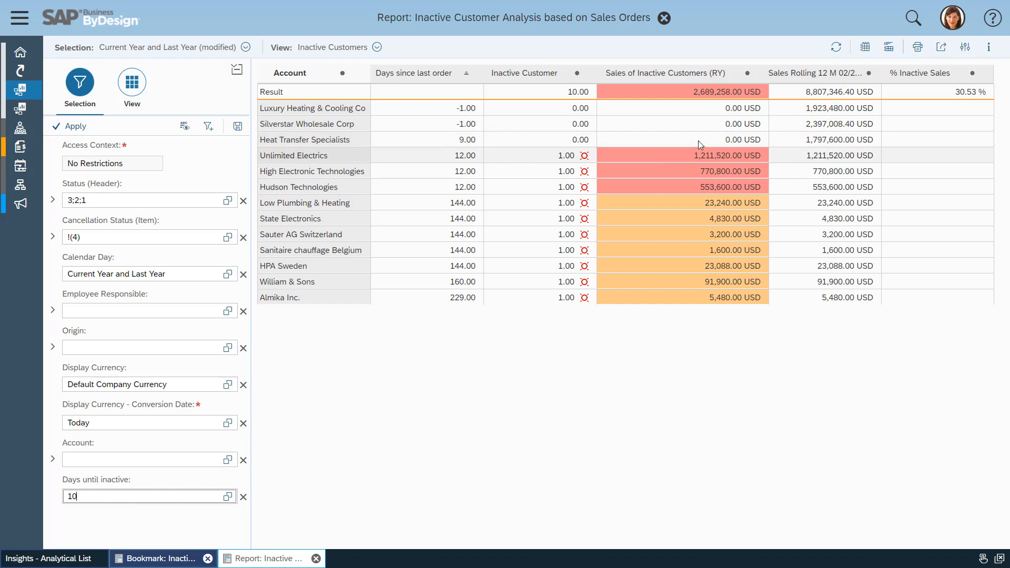
Return the Days until inactive threshold to 100 and refresh the report results.
left_click(100, 492)
type("0")
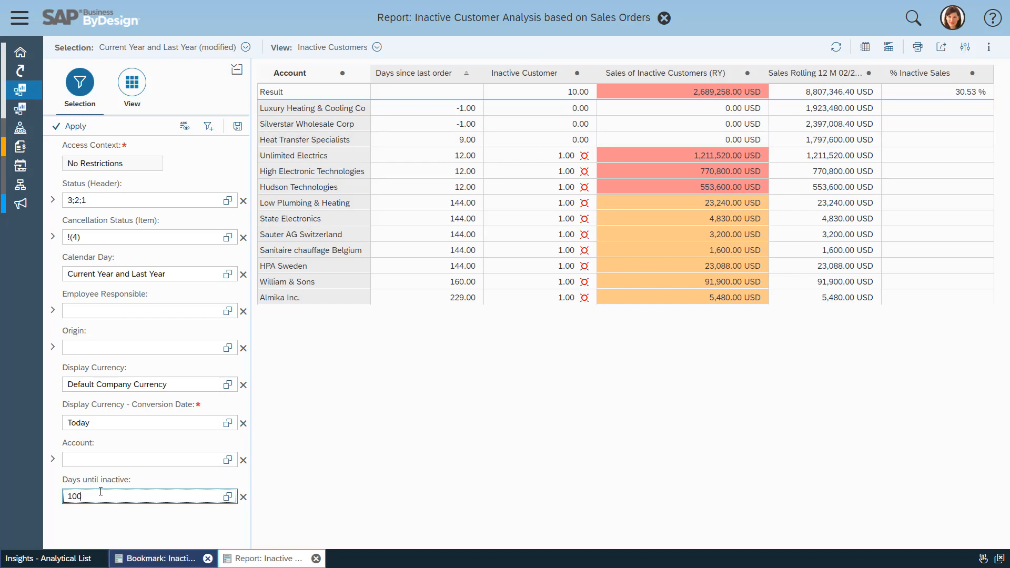
key("Return")
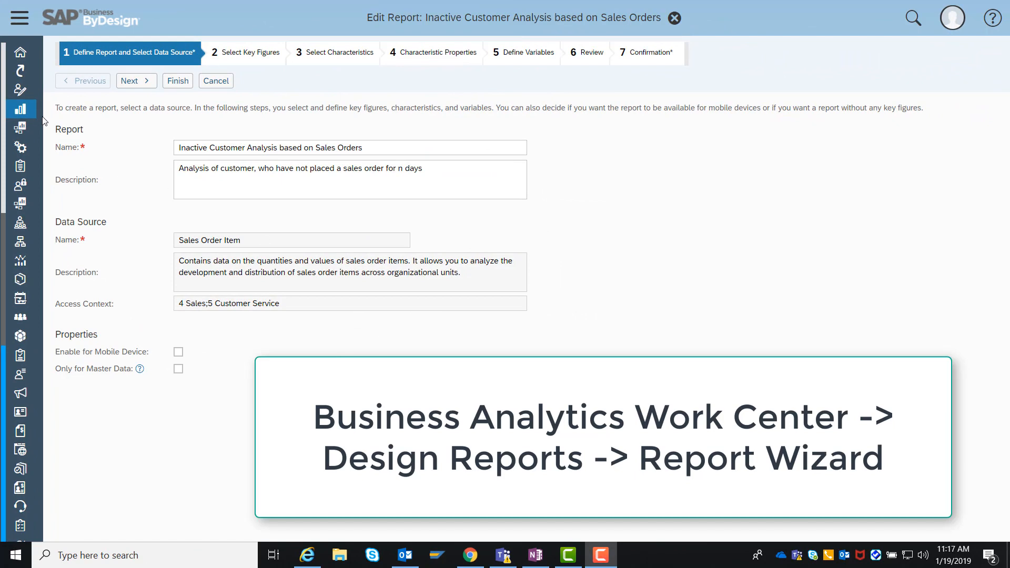
Keep the report definition of Inactive Customer Analysis based on Sales Orders and advance to key figure selection.
mouse_move(33, 107)
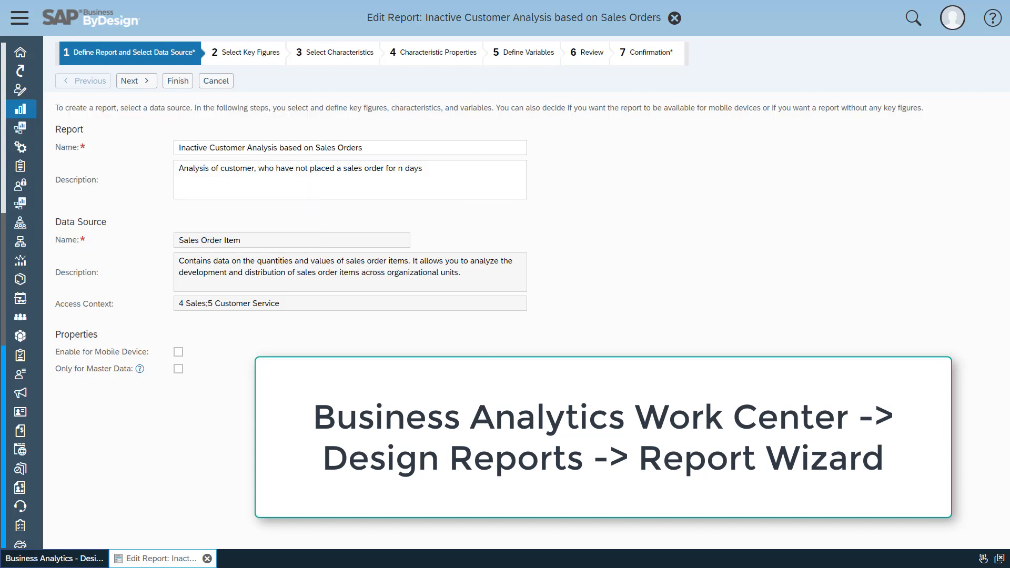
left_click(242, 152)
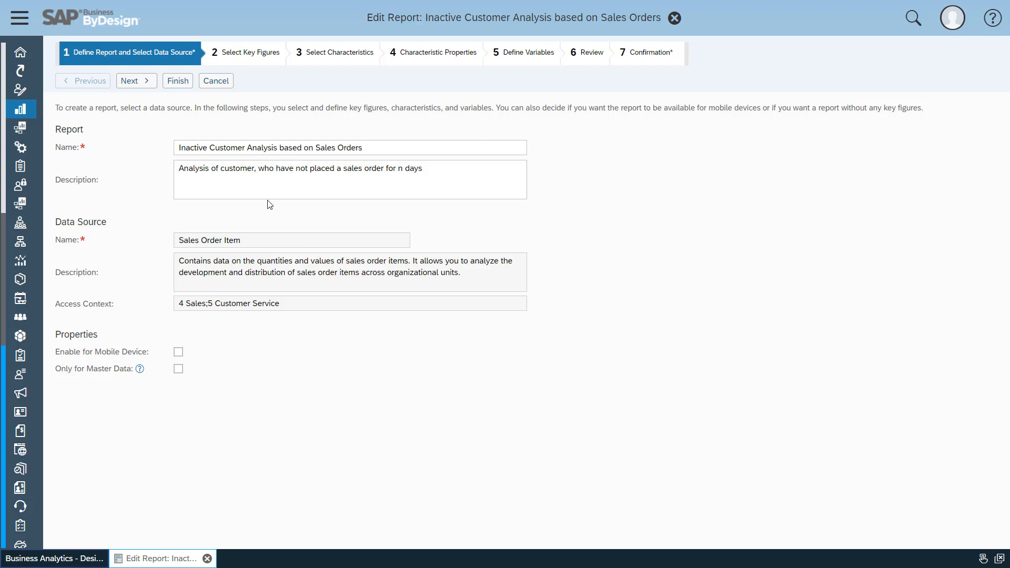
left_click(148, 84)
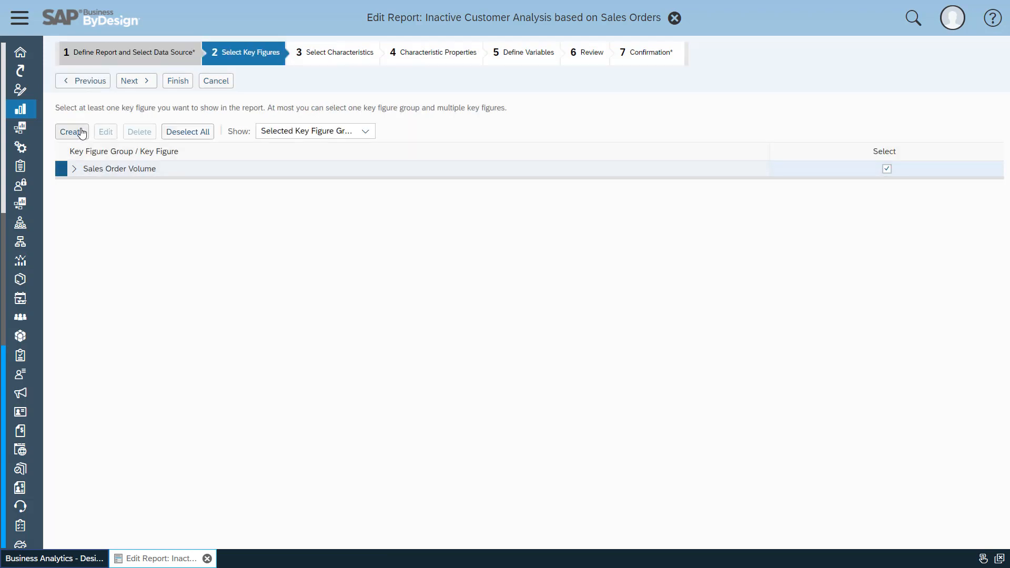
Create a calculated key figure named "Days since last order" on Sales Order Item and proceed to its calculation.
left_click(78, 131)
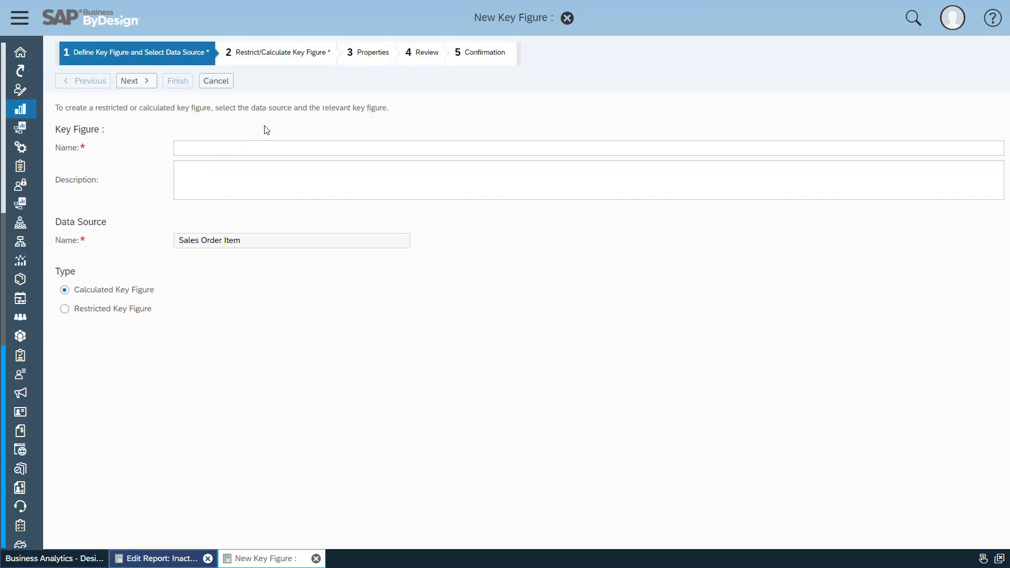
left_click(211, 147)
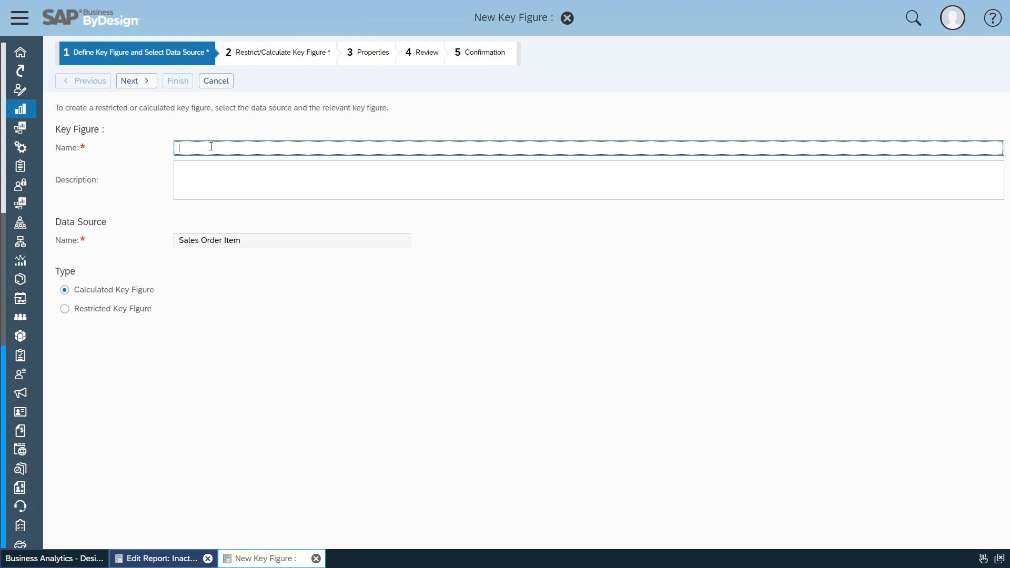
type("Days since last order")
left_click(138, 85)
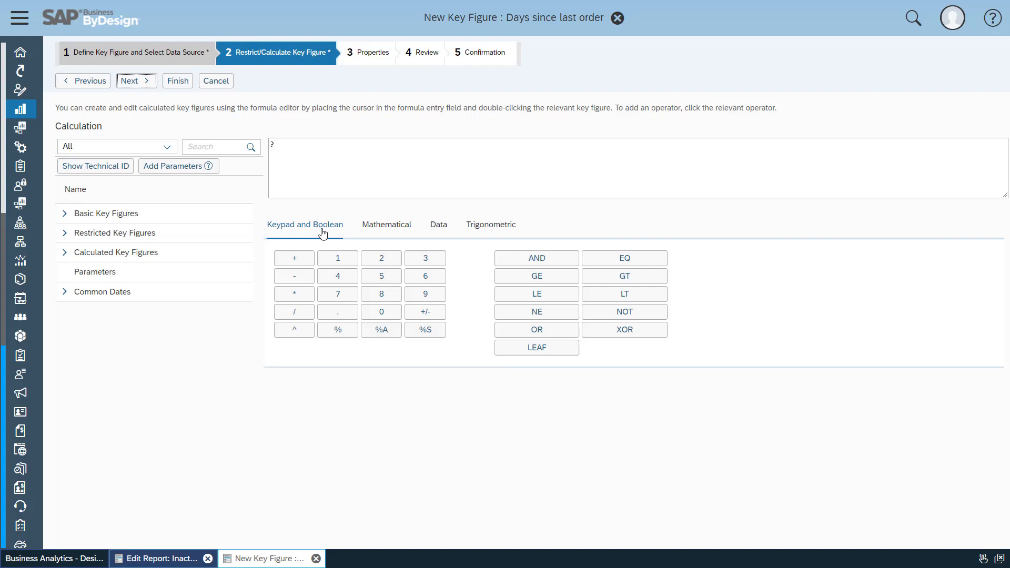
Start the key figure formula as a subtraction with the common date Today as the first operand.
left_click(298, 278)
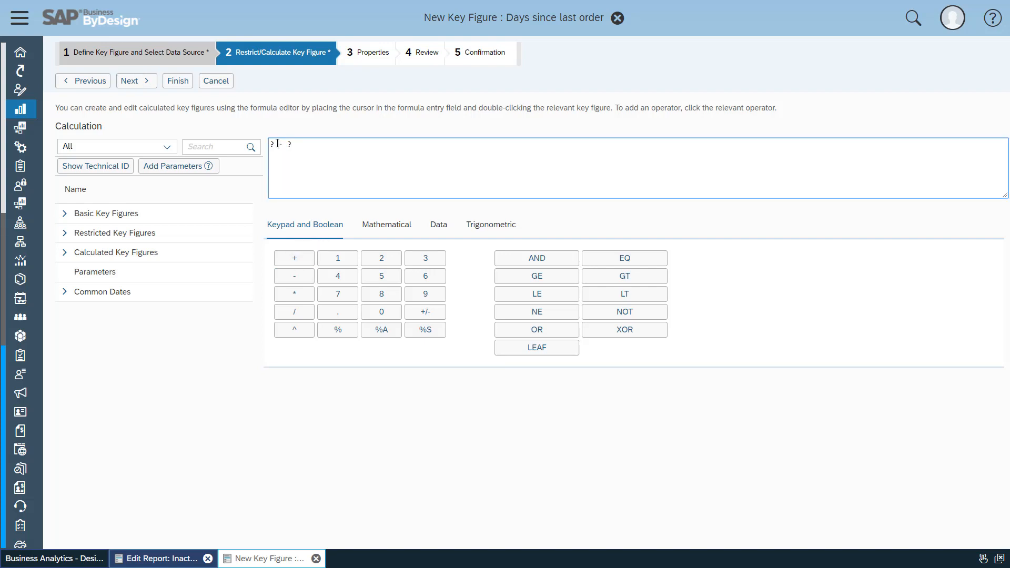
left_click(91, 298)
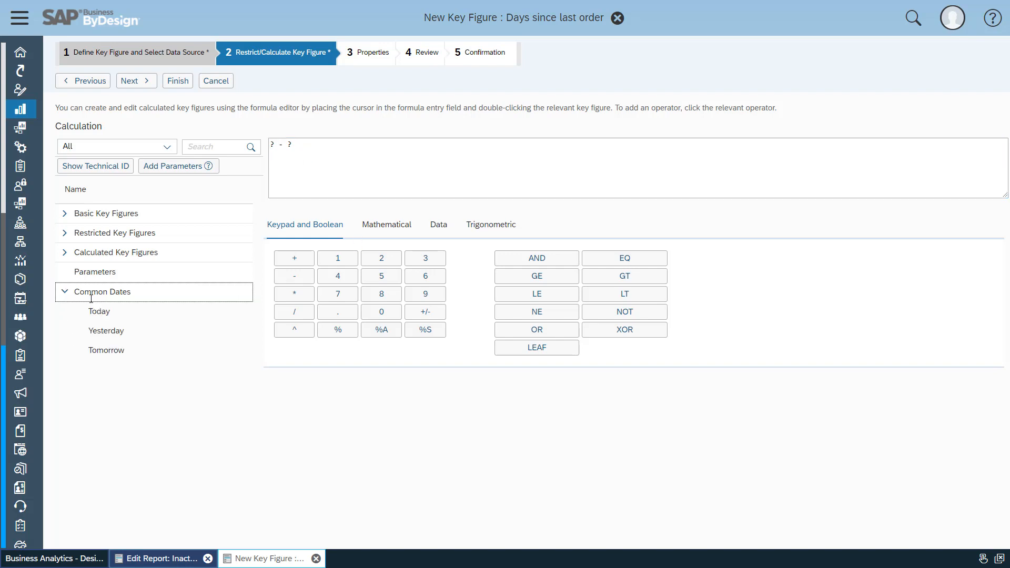
double_click(102, 311)
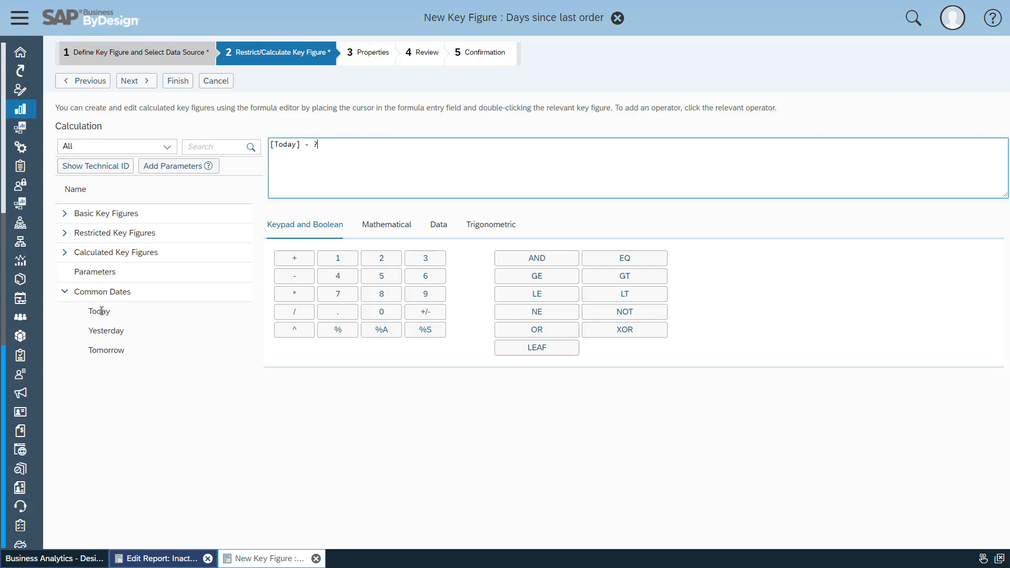
Complete the formula by subtracting the basic key figure Requested Date (MAX), and save the Days since last order key figure.
left_click(314, 145)
left_click(64, 214)
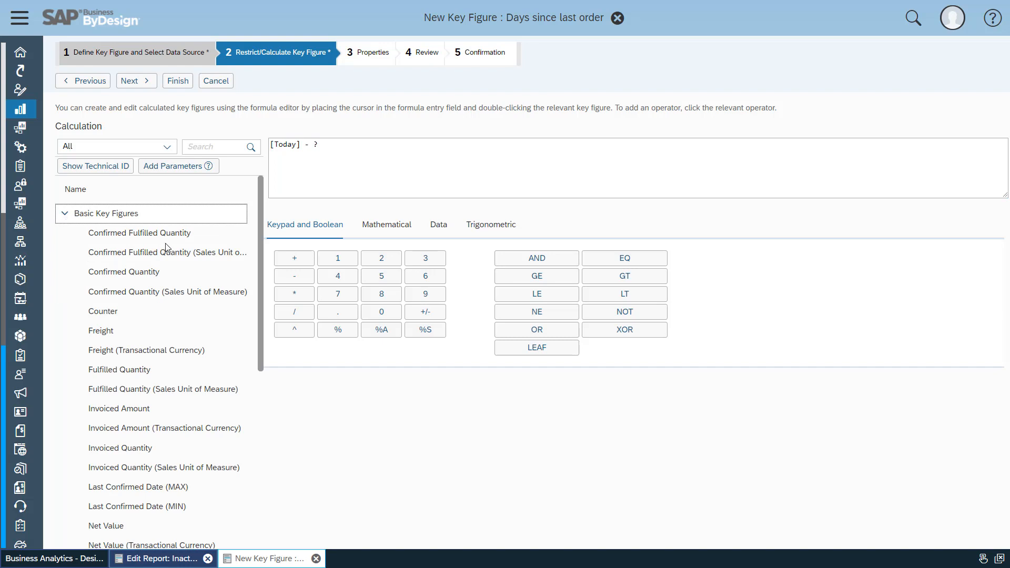
left_click(209, 143)
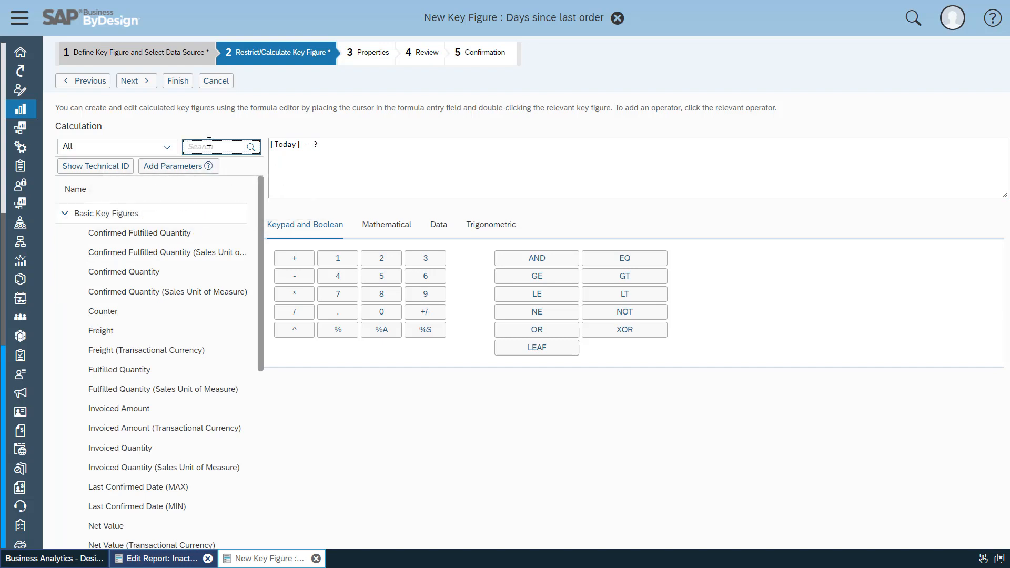
type("rea")
type("q")
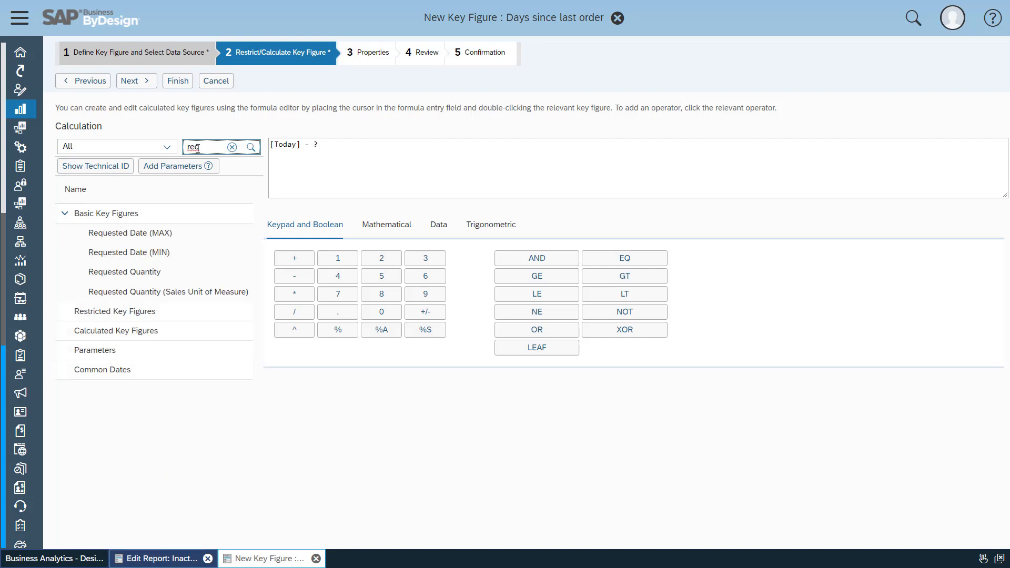
double_click(108, 233)
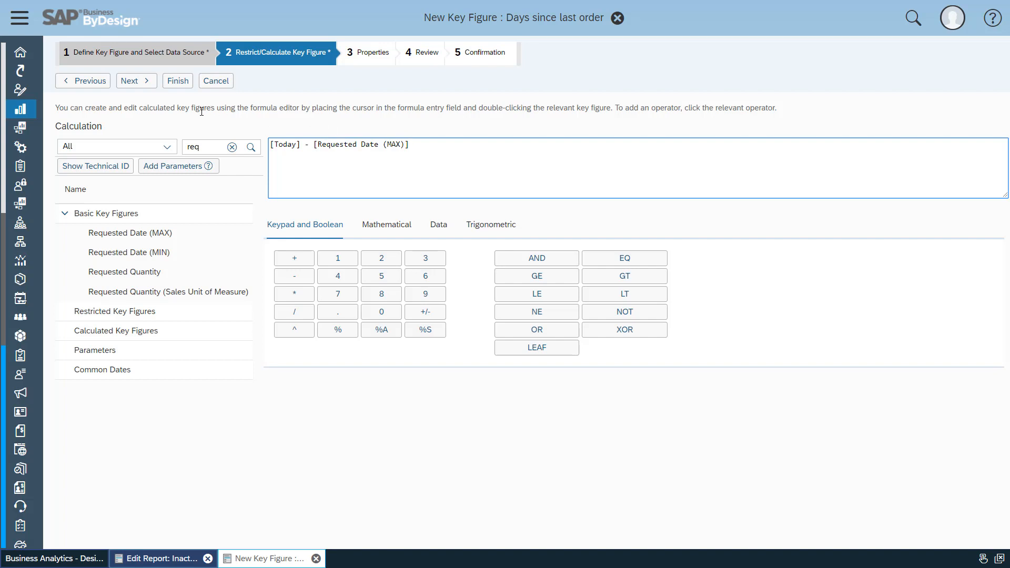
left_click(180, 83)
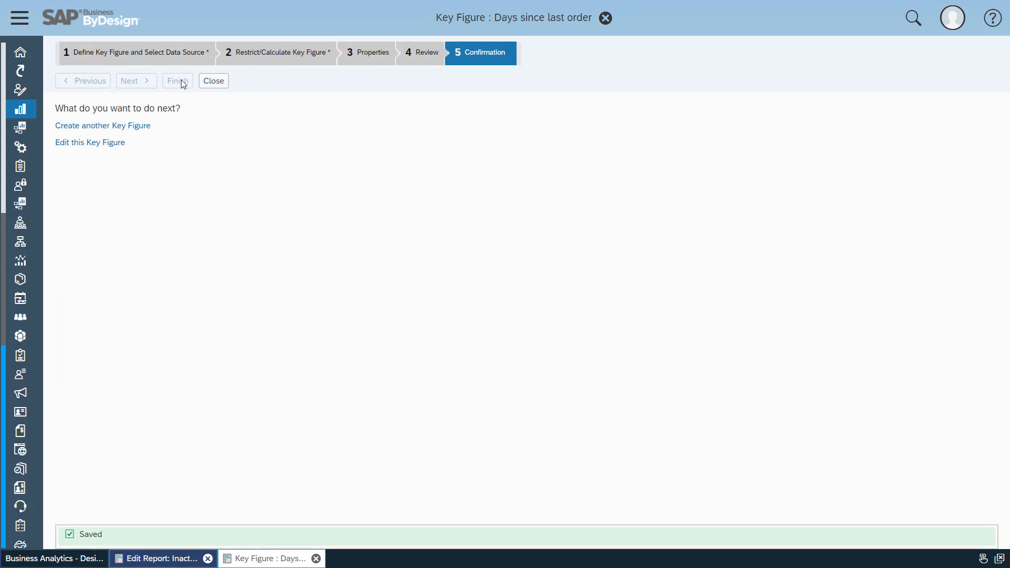
Create another calculated key figure named "Inactive Customer" and proceed to its calculation.
left_click(111, 126)
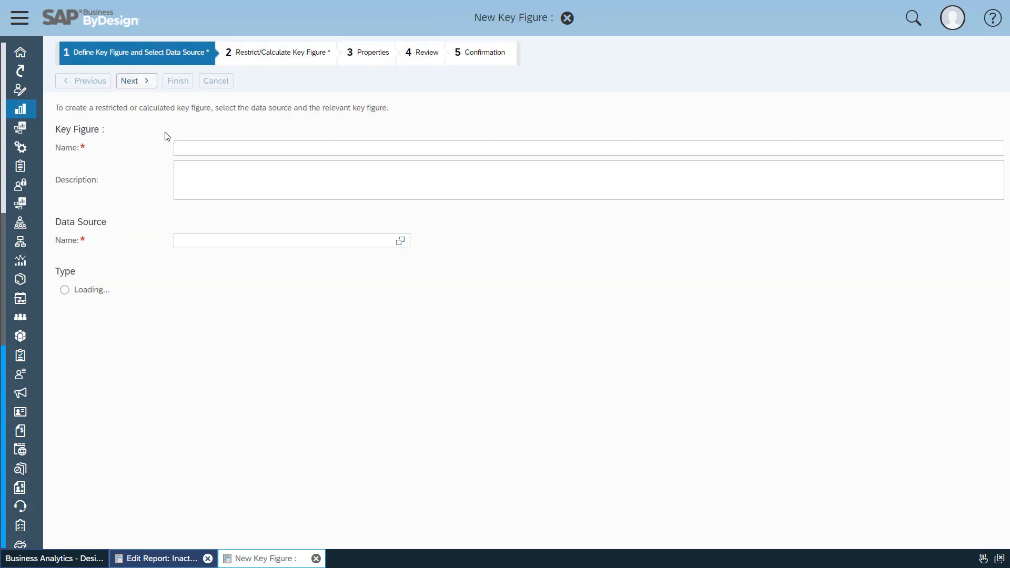
left_click(208, 148)
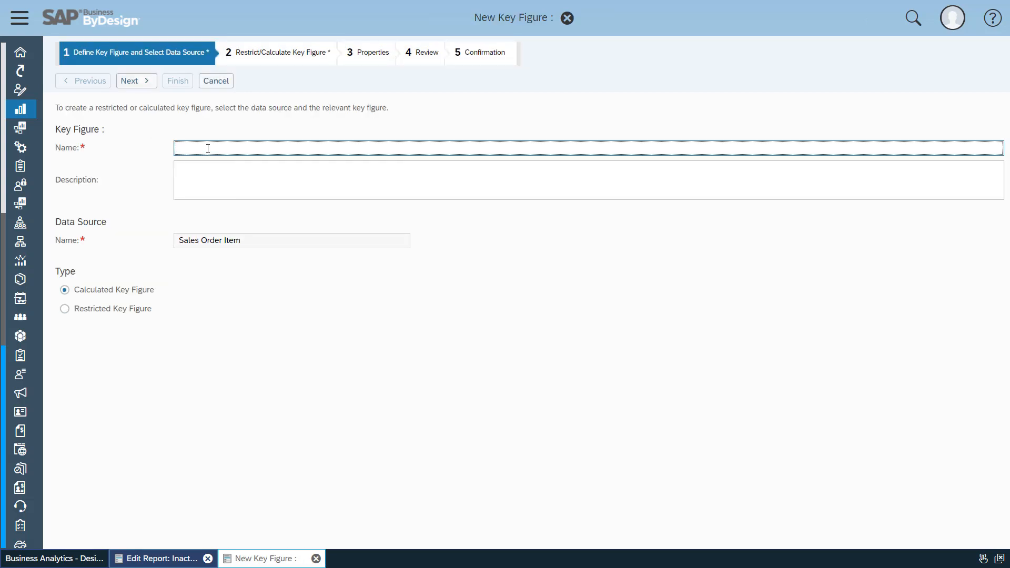
type("Inactive Customer")
left_click(136, 81)
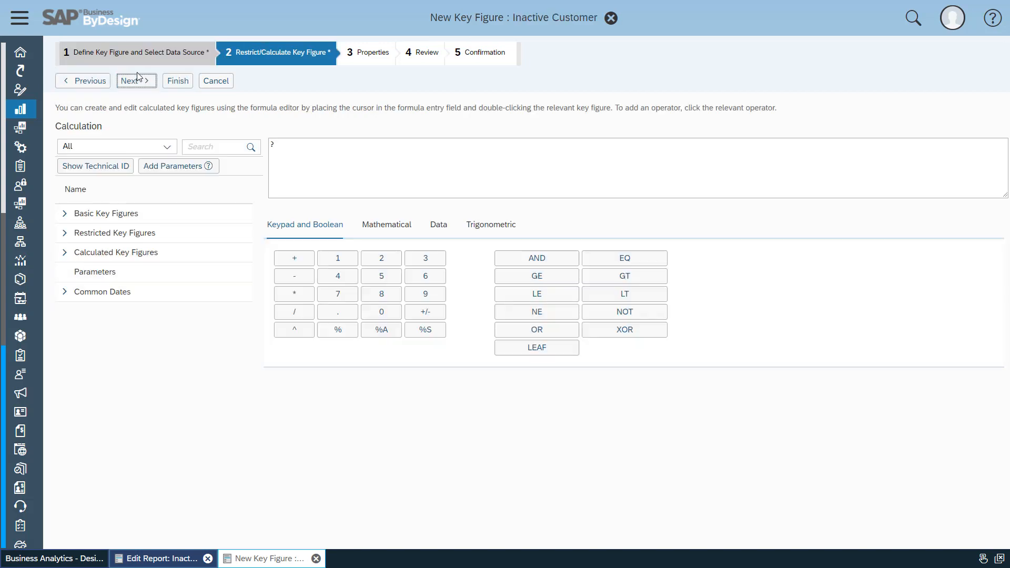
Insert the calculated key figure Days since last order into the formula, followed by the GE operator.
left_click(271, 145)
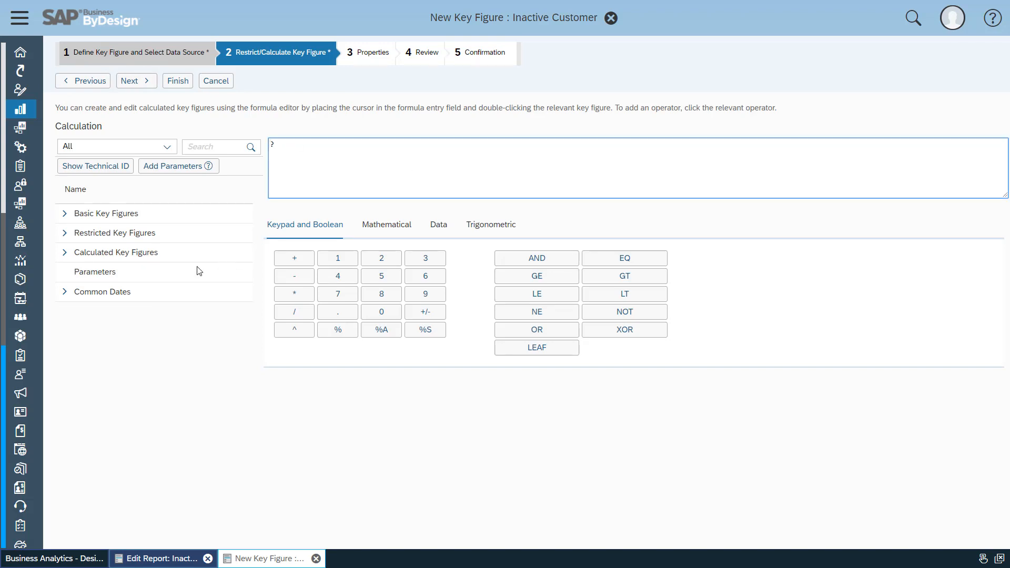
left_click(64, 253)
left_click(221, 146)
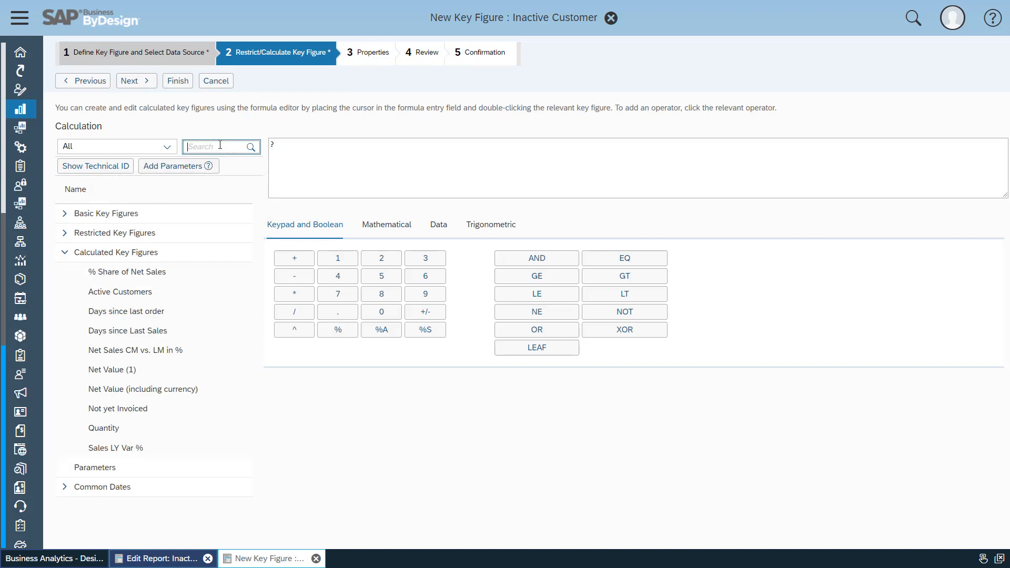
type("days")
key("Return")
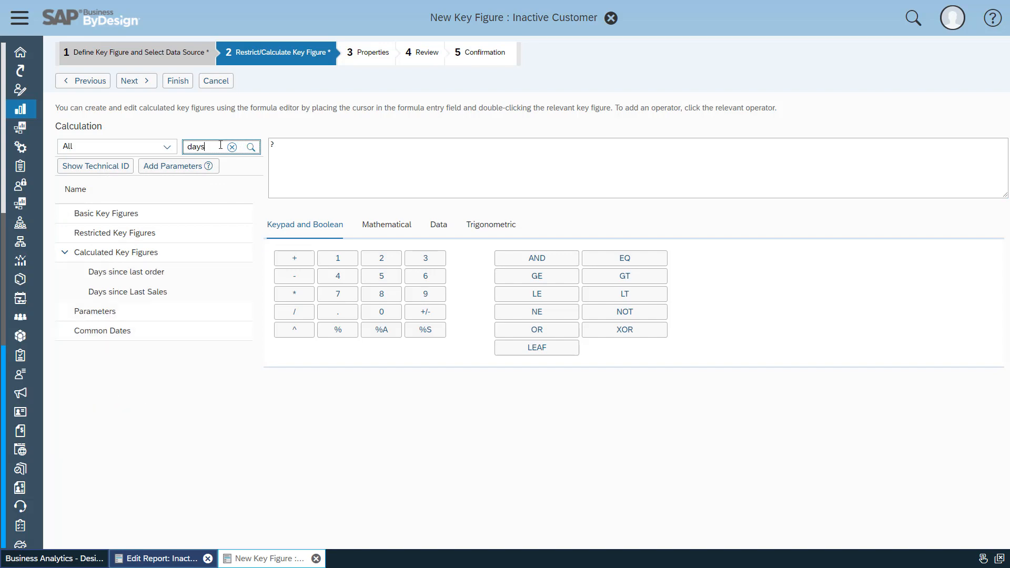
double_click(148, 272)
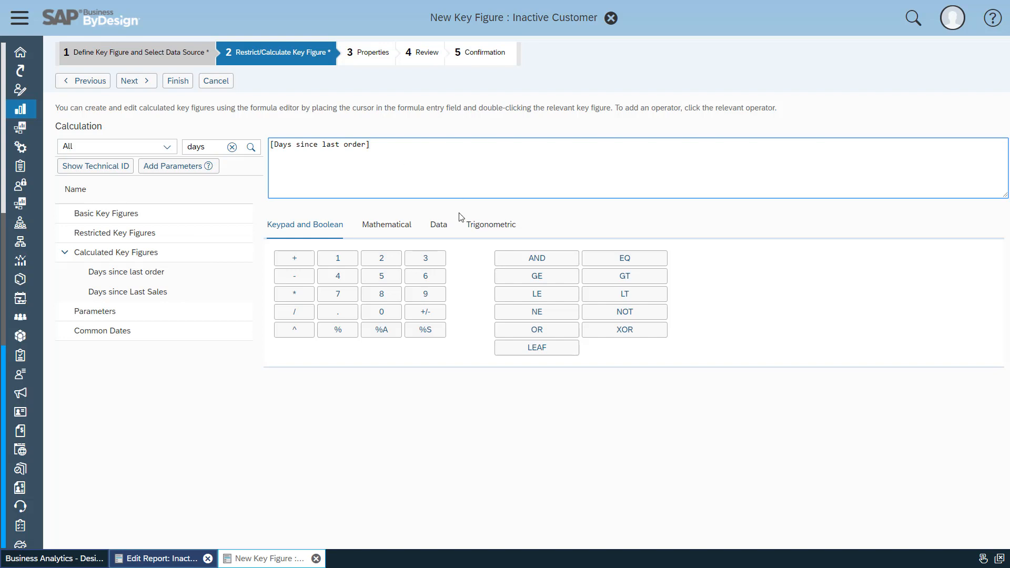
left_click(544, 278)
Add a parameter of type Variable to the Inactive Customer key figure calculation.
left_click(192, 166)
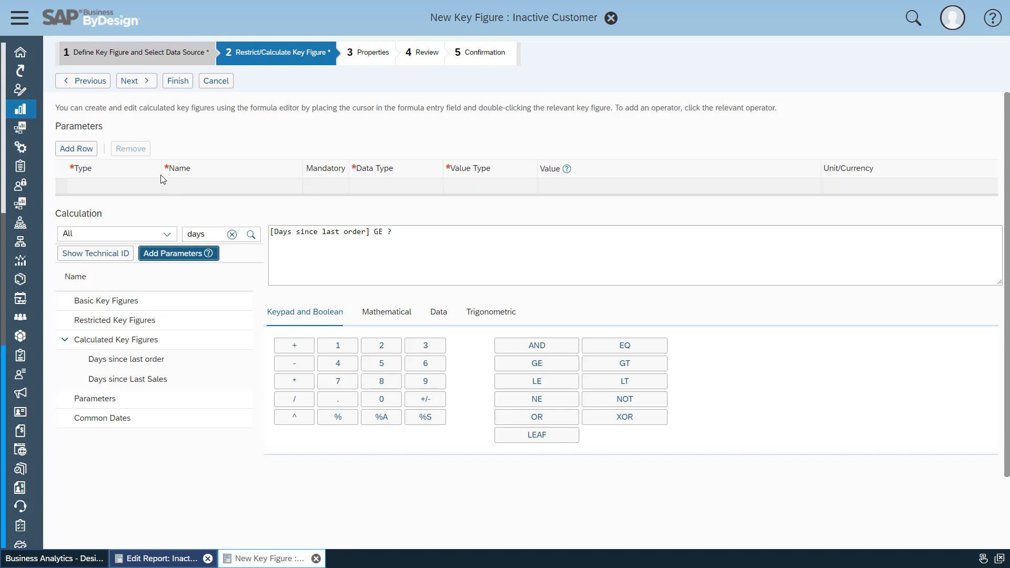
left_click(77, 148)
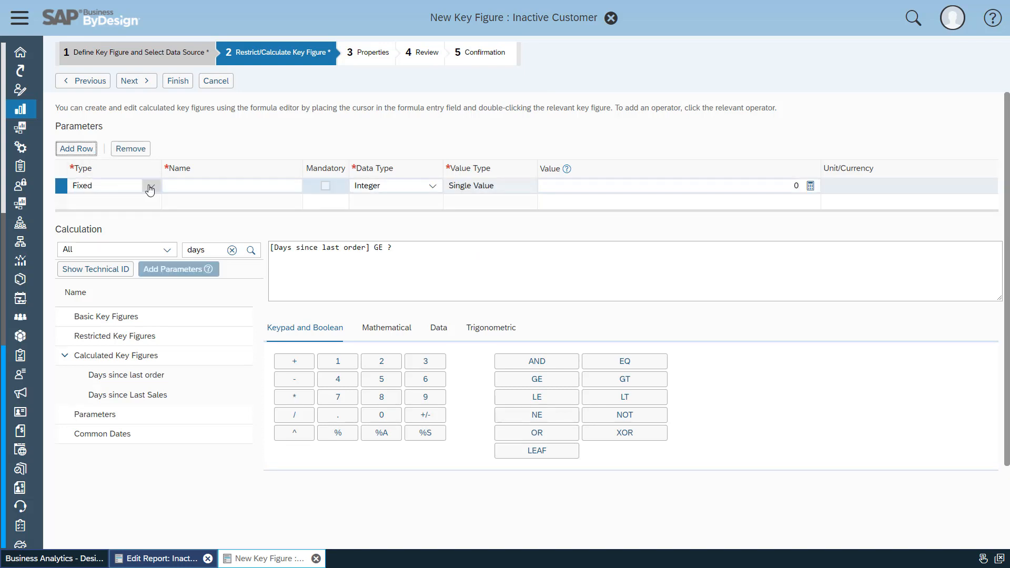
left_click(150, 186)
left_click(136, 219)
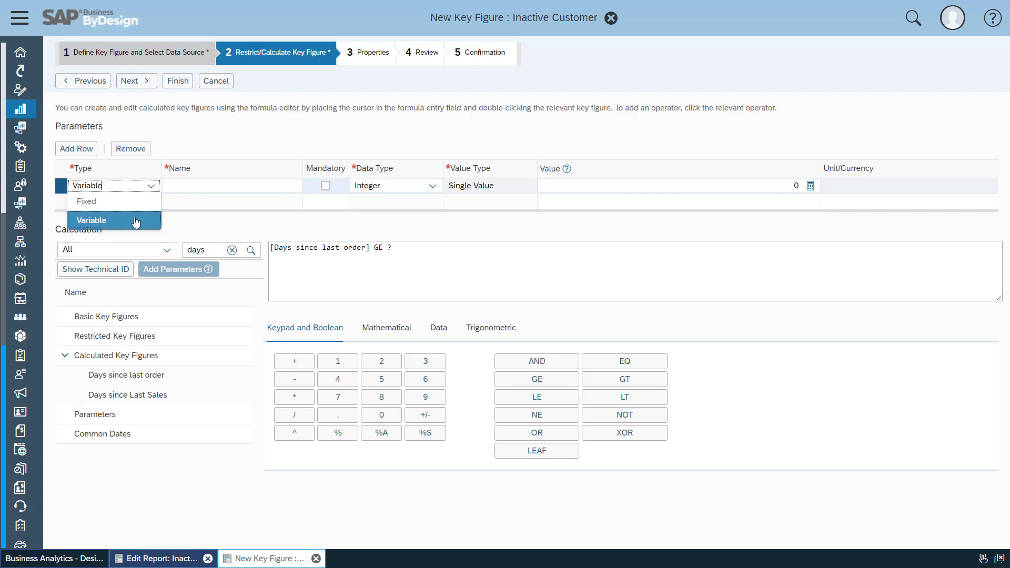
Name the variable parameter "Days until inactive" and set its value to 100.
left_click(186, 185)
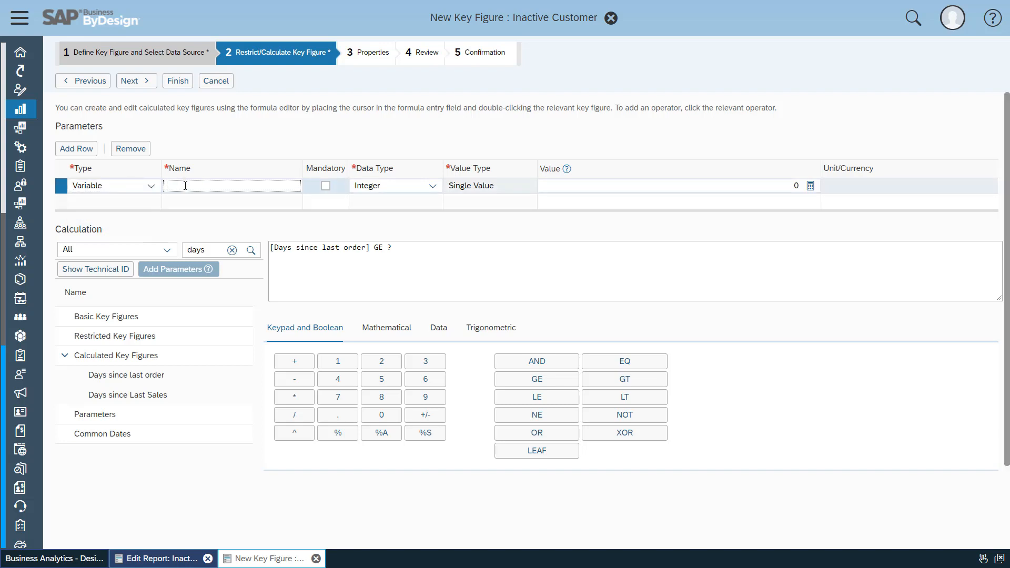
type("Days u")
type("nit")
type("til")
type(" inactive")
double_click(797, 185)
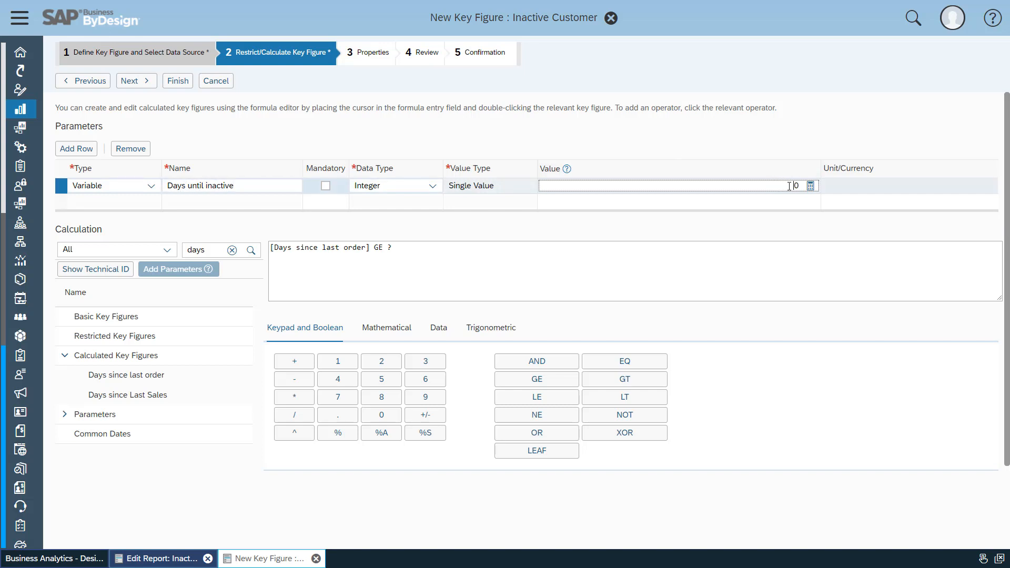
type("100")
Complete the formula by inserting the parameter Days until inactive as the operand after GE.
left_click(65, 415)
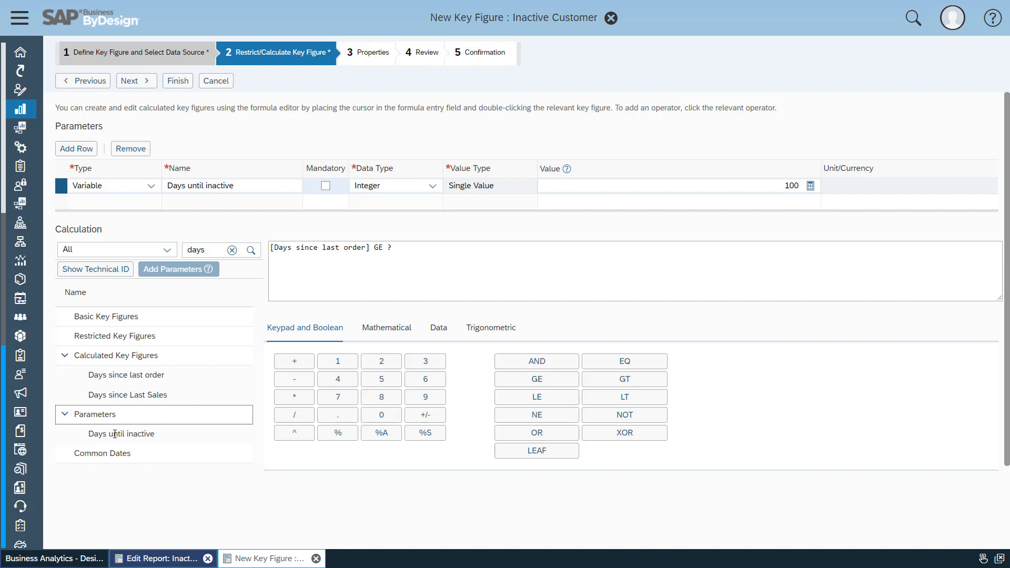
left_click(392, 247)
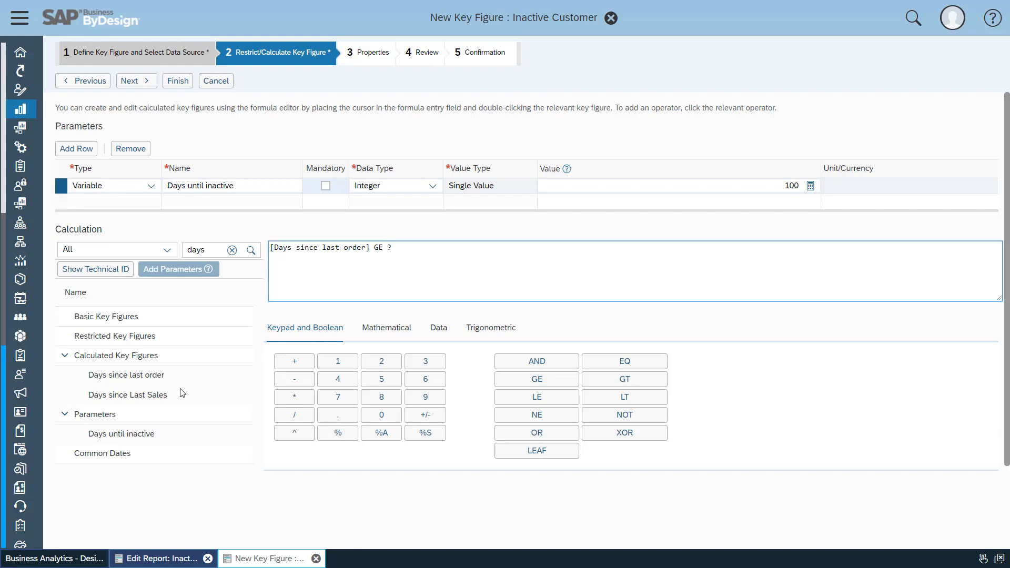
double_click(122, 435)
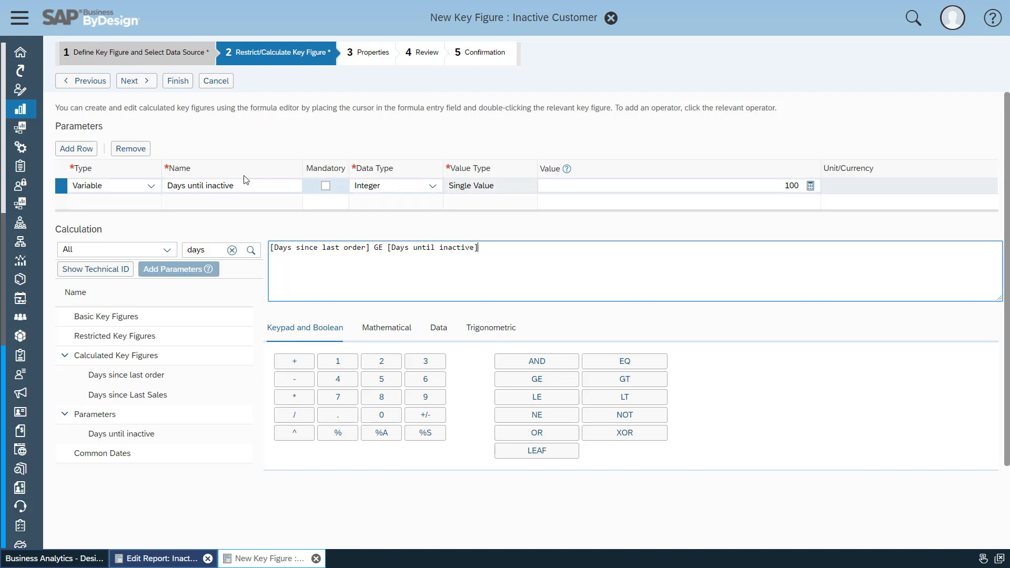
Proceed to the key figure properties and set the exception aggregation type to Total.
left_click(142, 80)
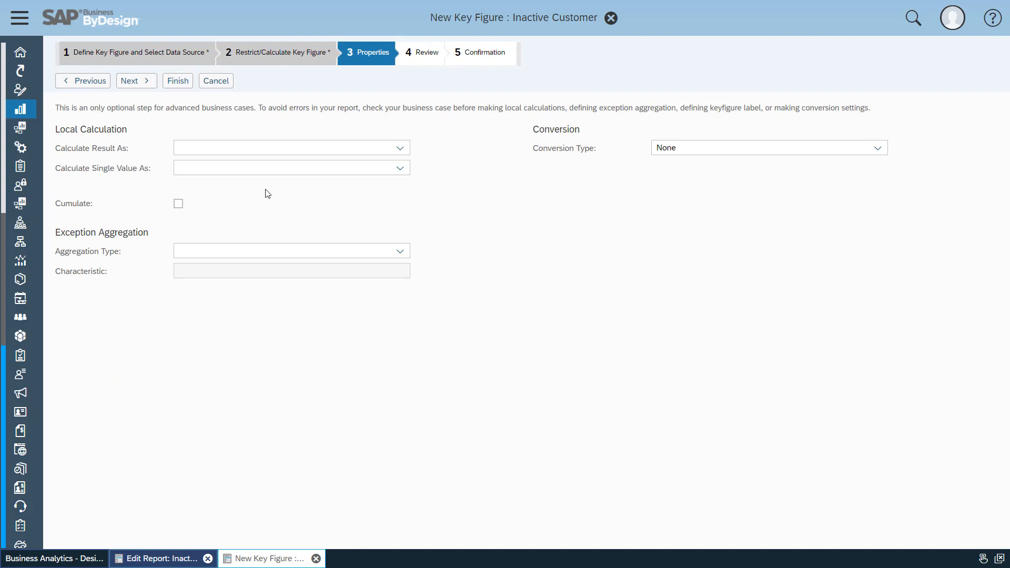
left_click(399, 252)
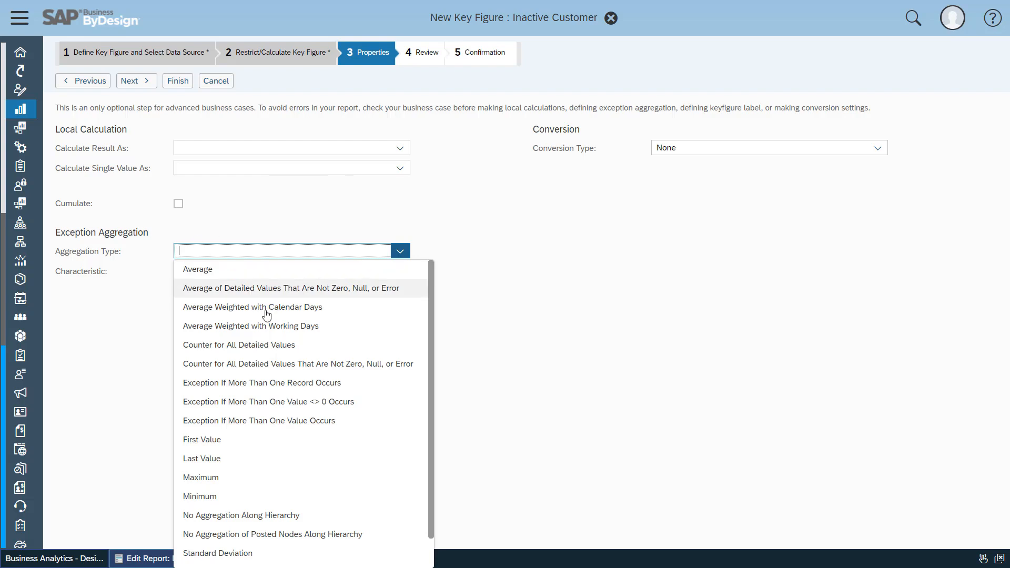
scroll(274, 347, "down", 1)
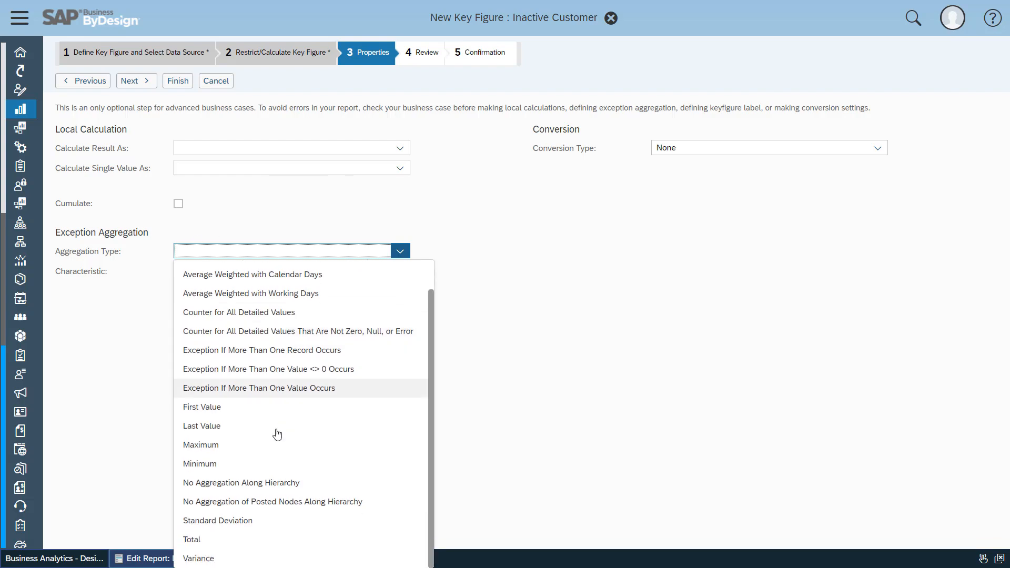
left_click(229, 547)
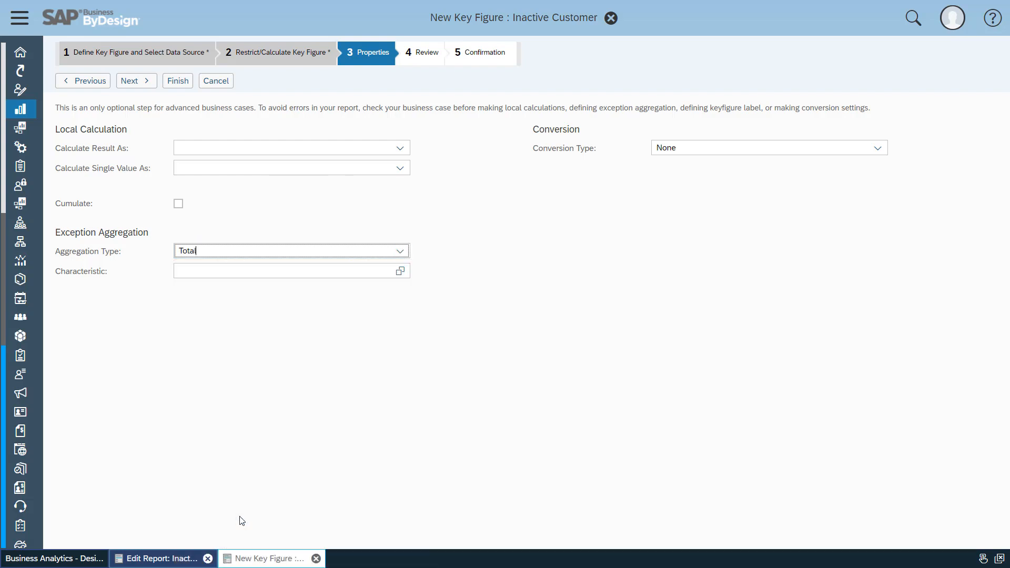
Choose Account as the exception aggregation characteristic, then save and close the Inactive Customer key figure.
left_click(400, 271)
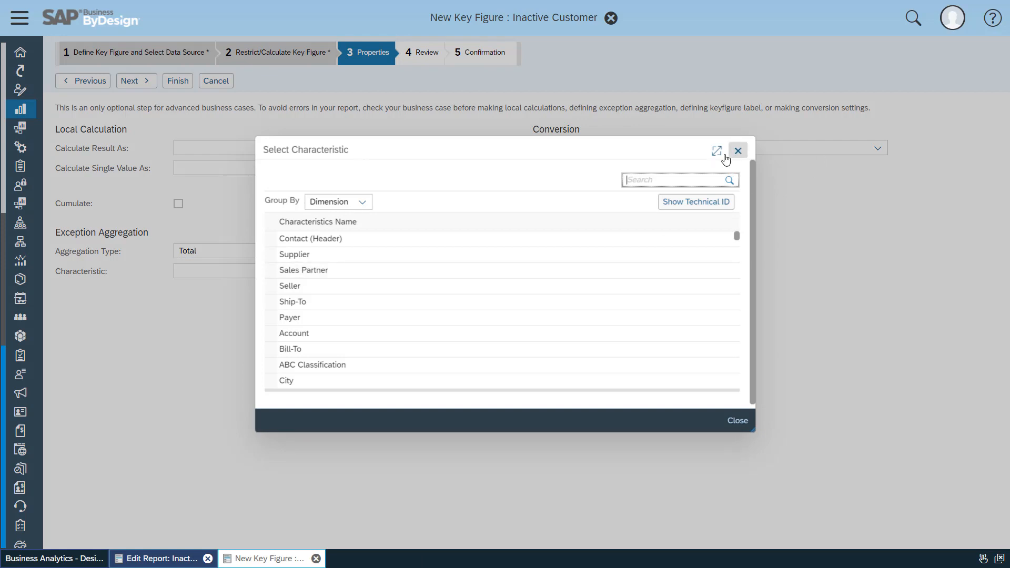
left_click(683, 179)
type("acc")
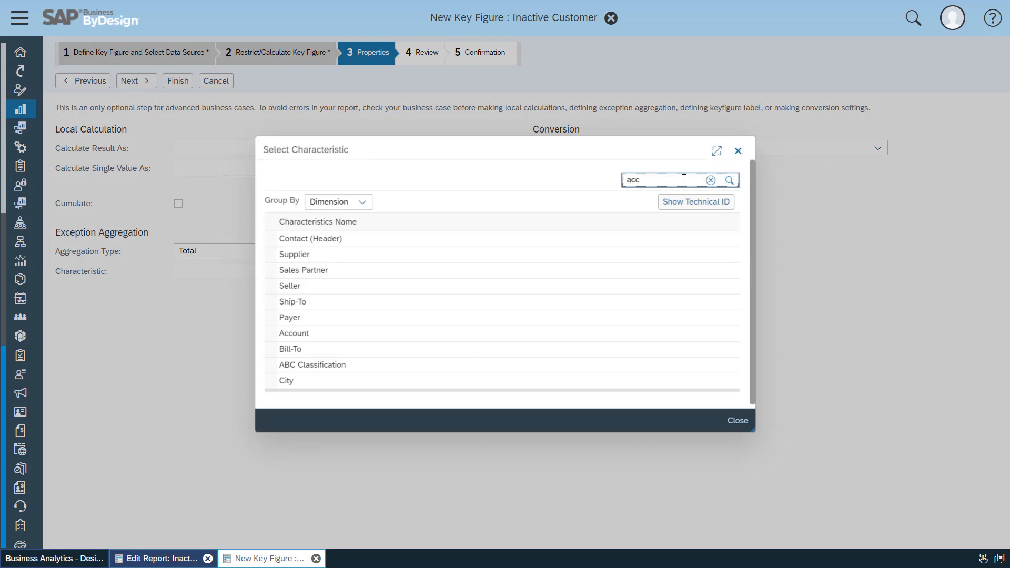
type("o")
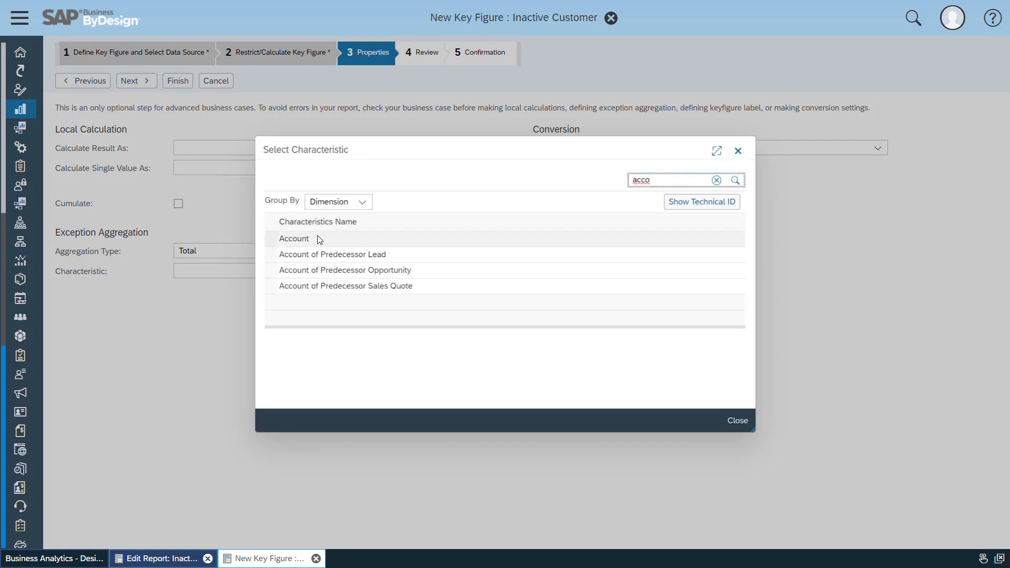
left_click(318, 238)
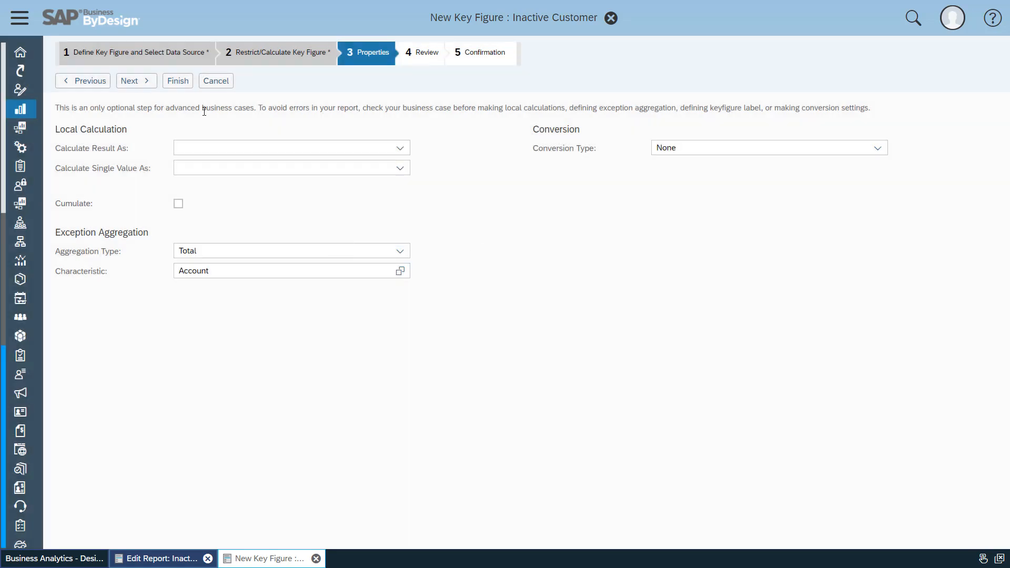
left_click(178, 82)
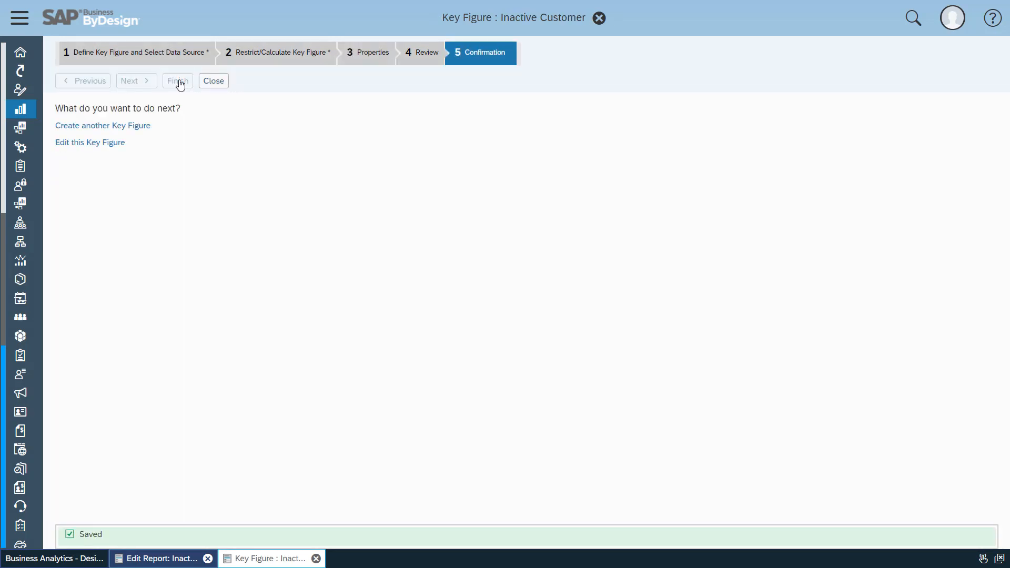
left_click(222, 82)
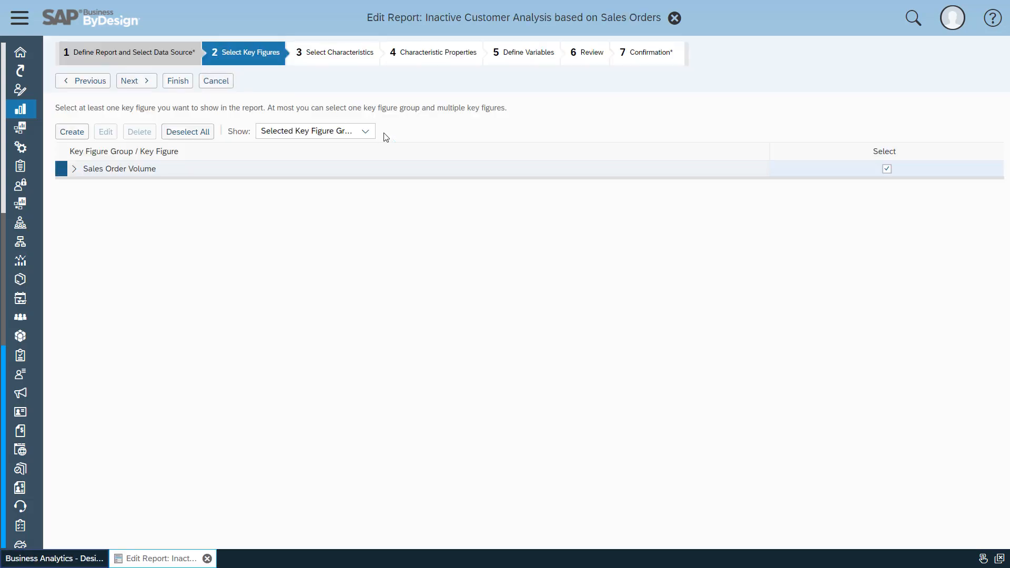
Show the customer created key figures and select Sales Amount of Inactive Customers, Inactive Customer and Days since last order for the report.
left_click(363, 129)
left_click(329, 205)
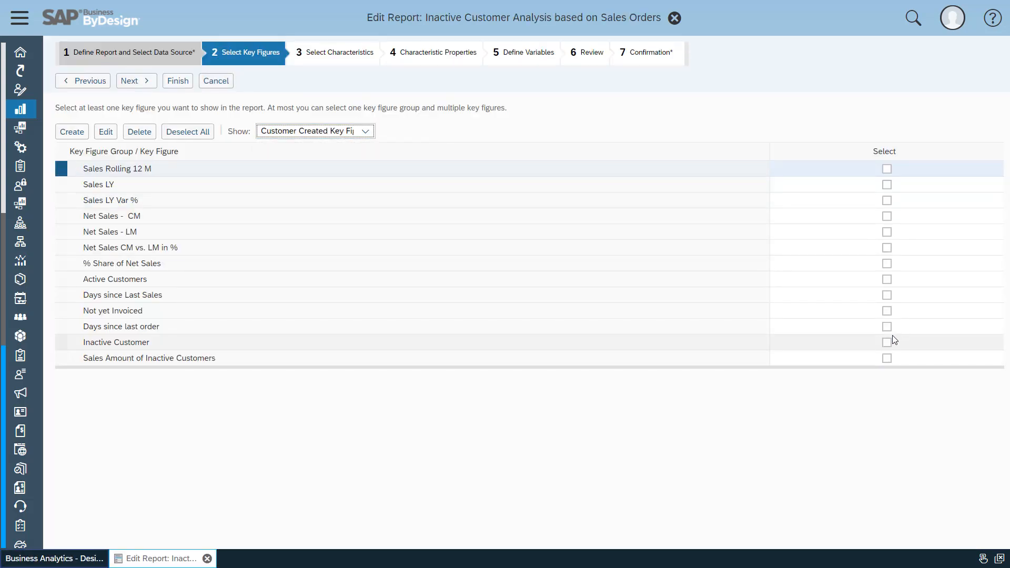
left_click(887, 358)
left_click(888, 342)
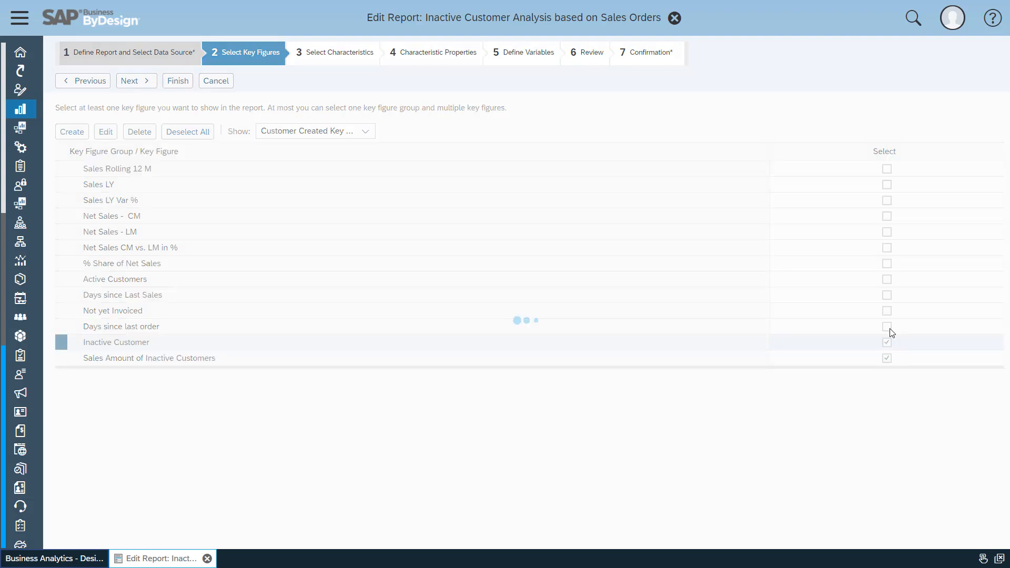
left_click(888, 327)
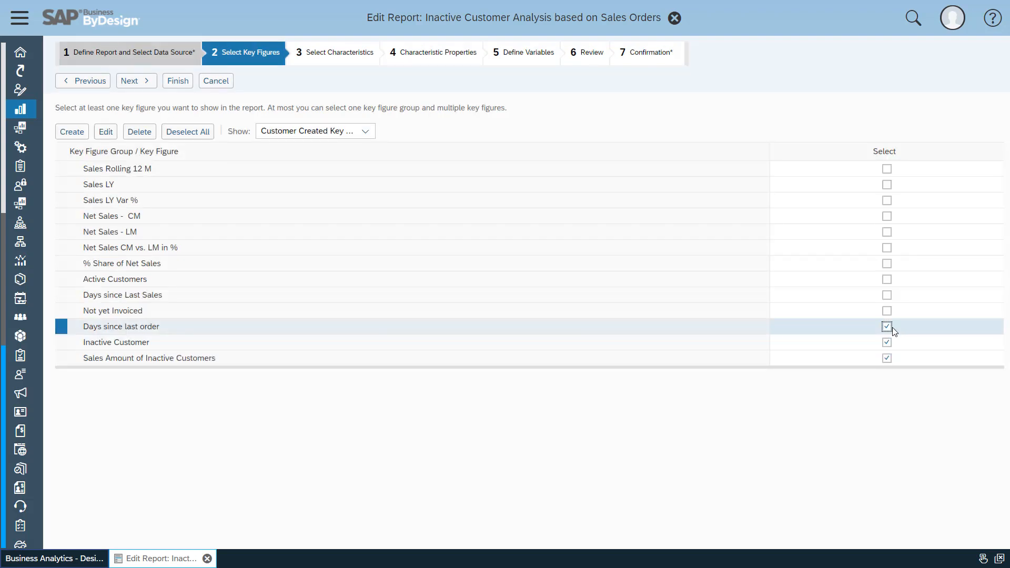